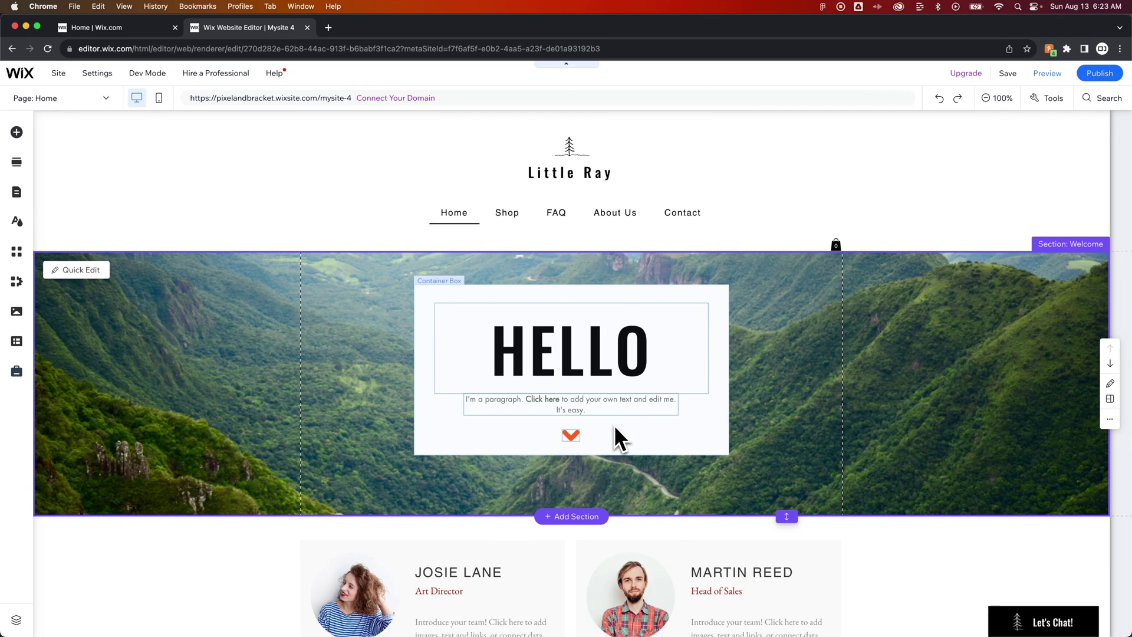
Step: Link the orange down-arrow to the Home page's 'Home 4' section
left_click(570, 435)
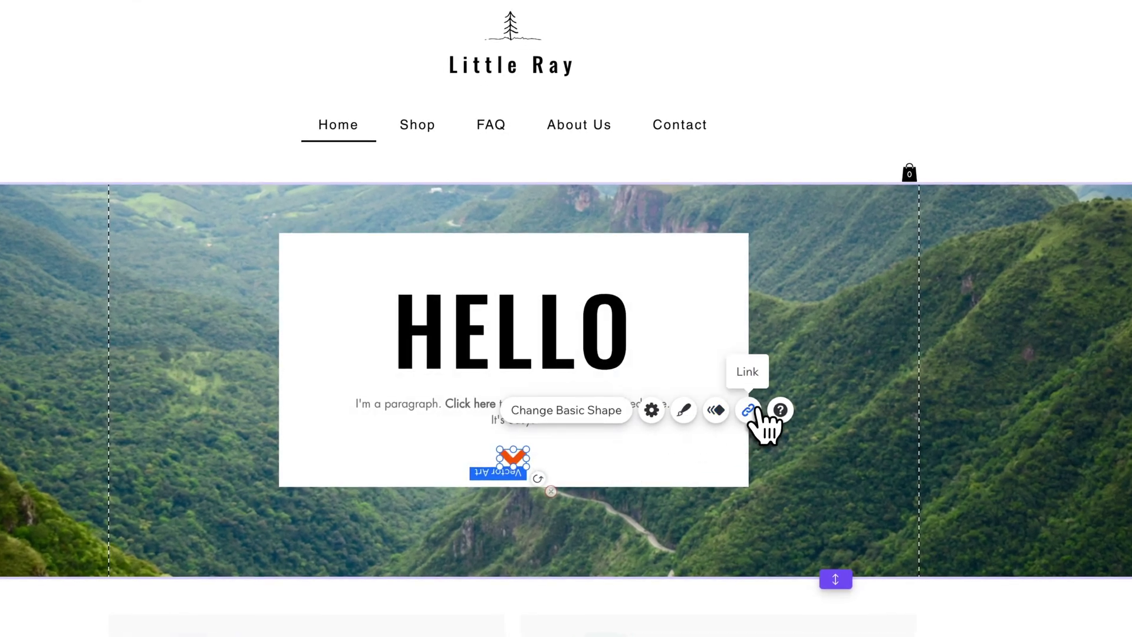
left_click(754, 412)
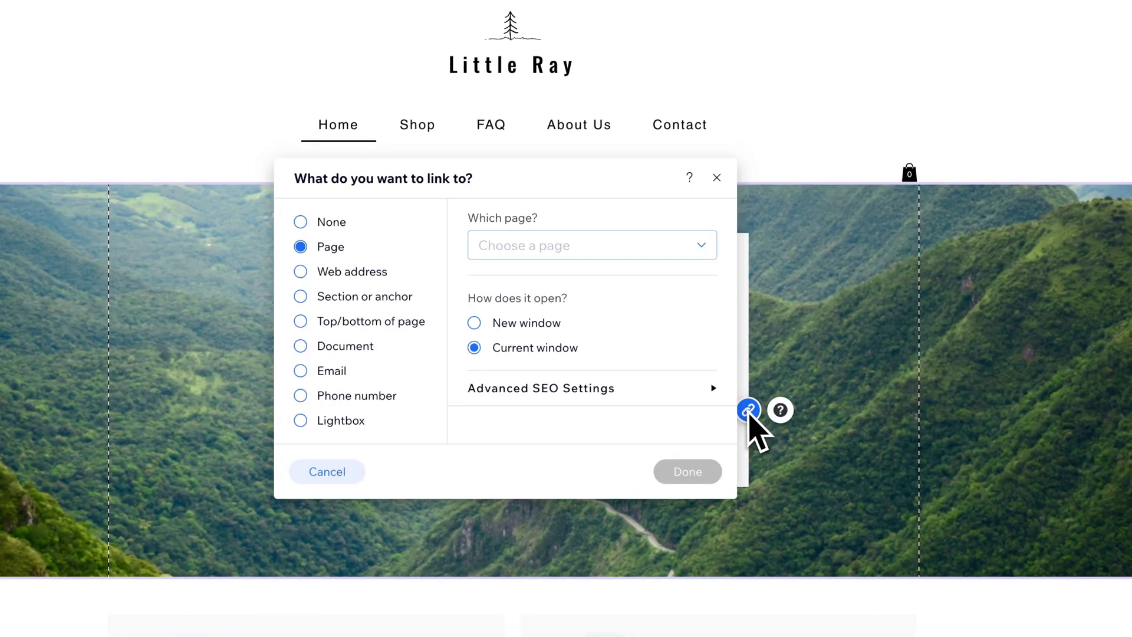
left_click(342, 299)
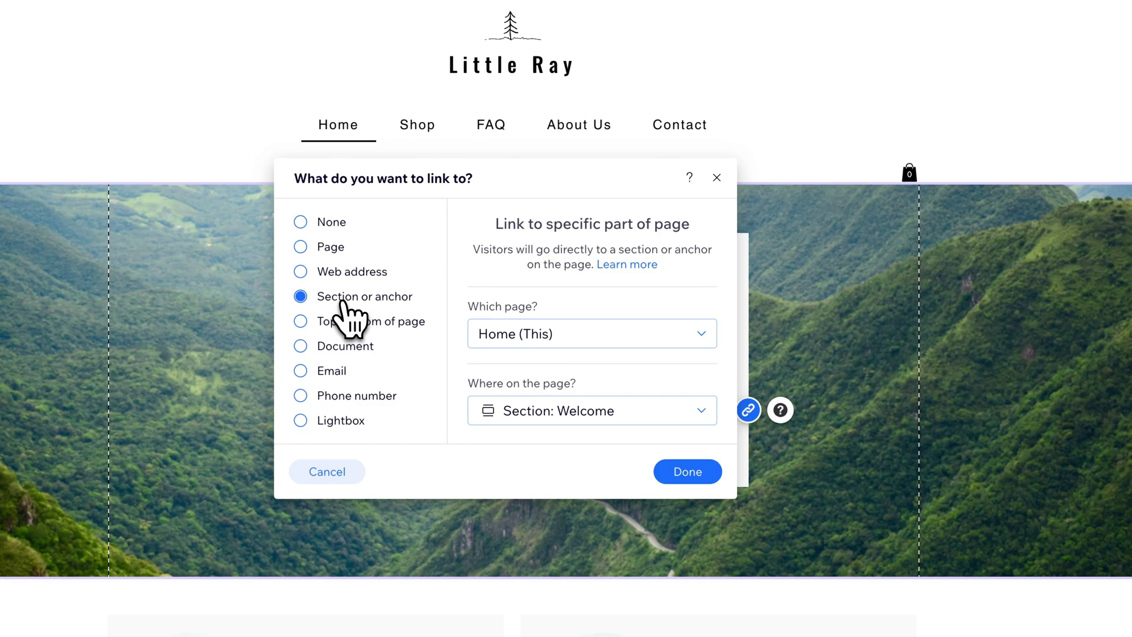
left_click(533, 333)
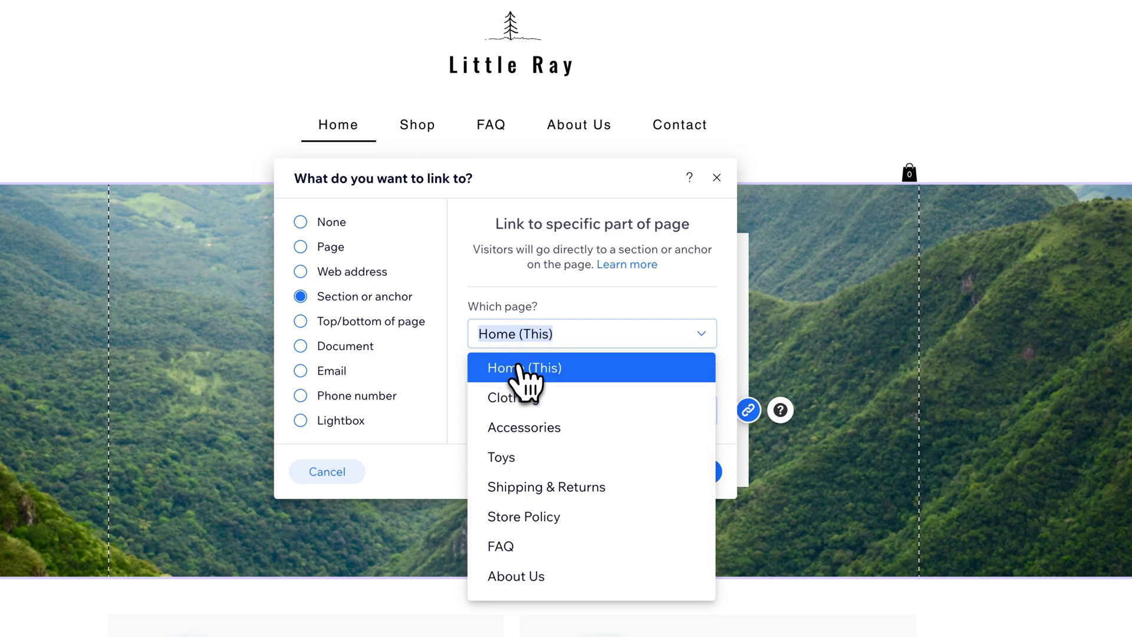
left_click(518, 368)
left_click(529, 412)
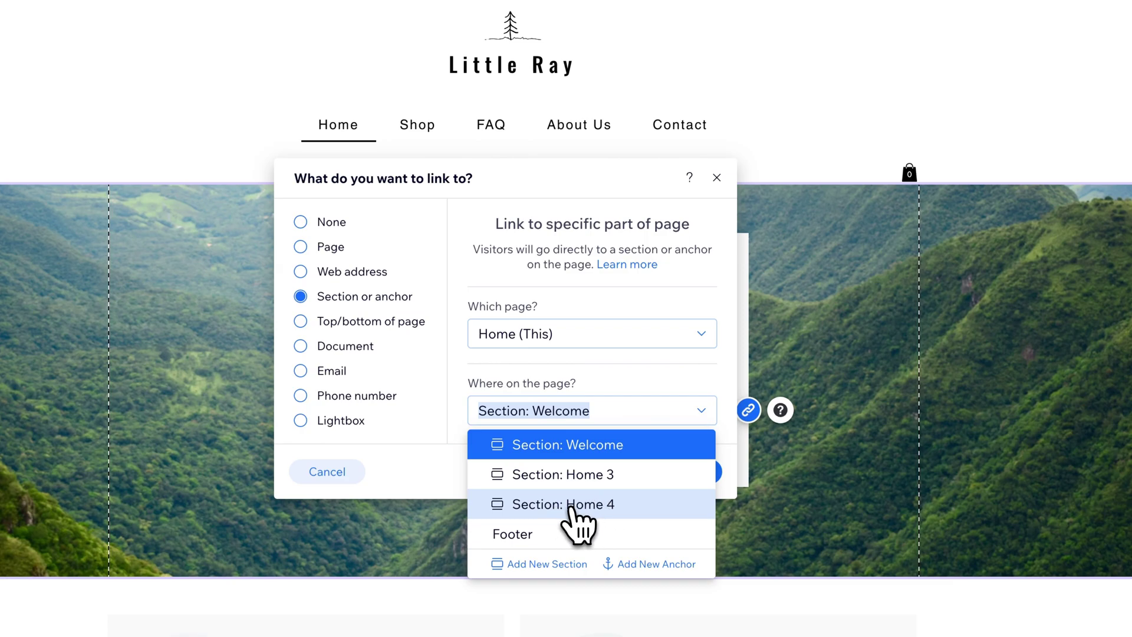
left_click(574, 506)
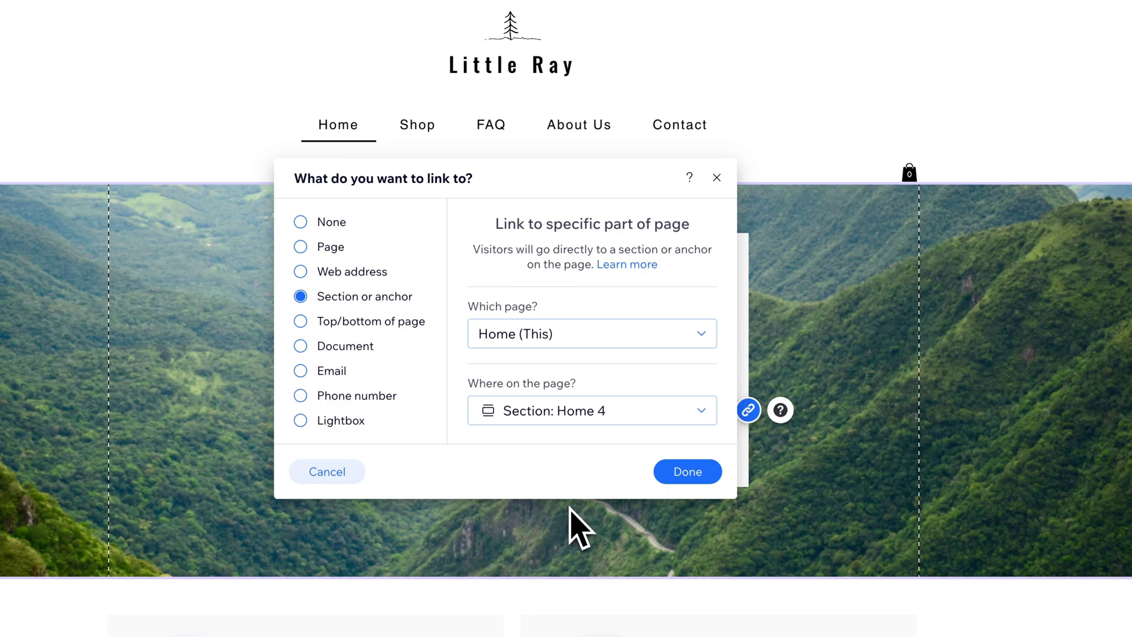
left_click(662, 475)
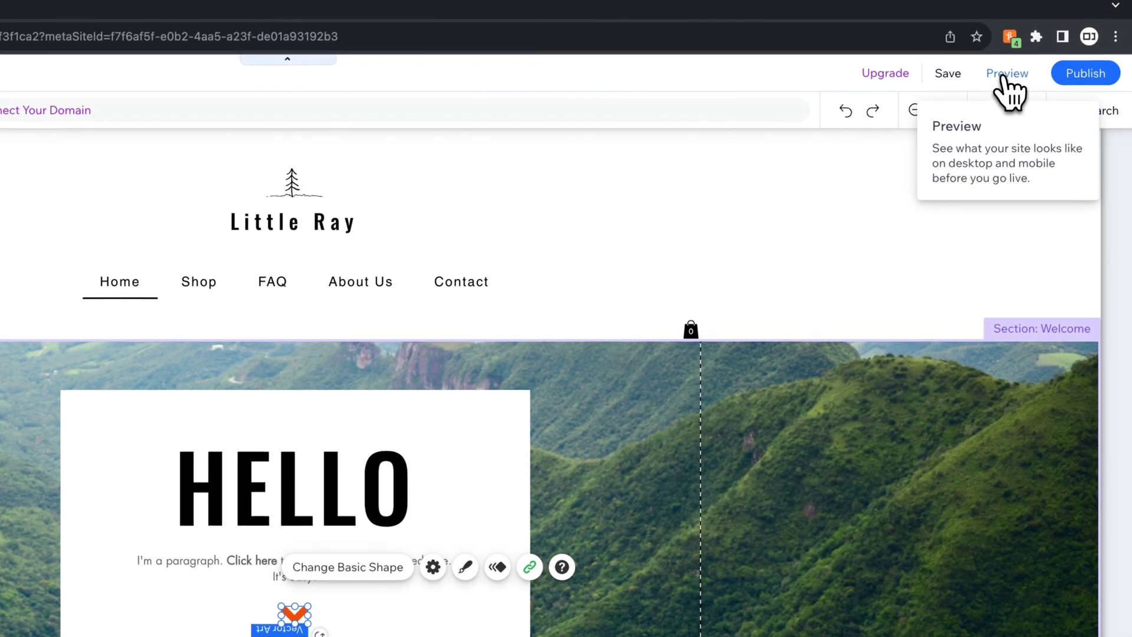
left_click(1004, 75)
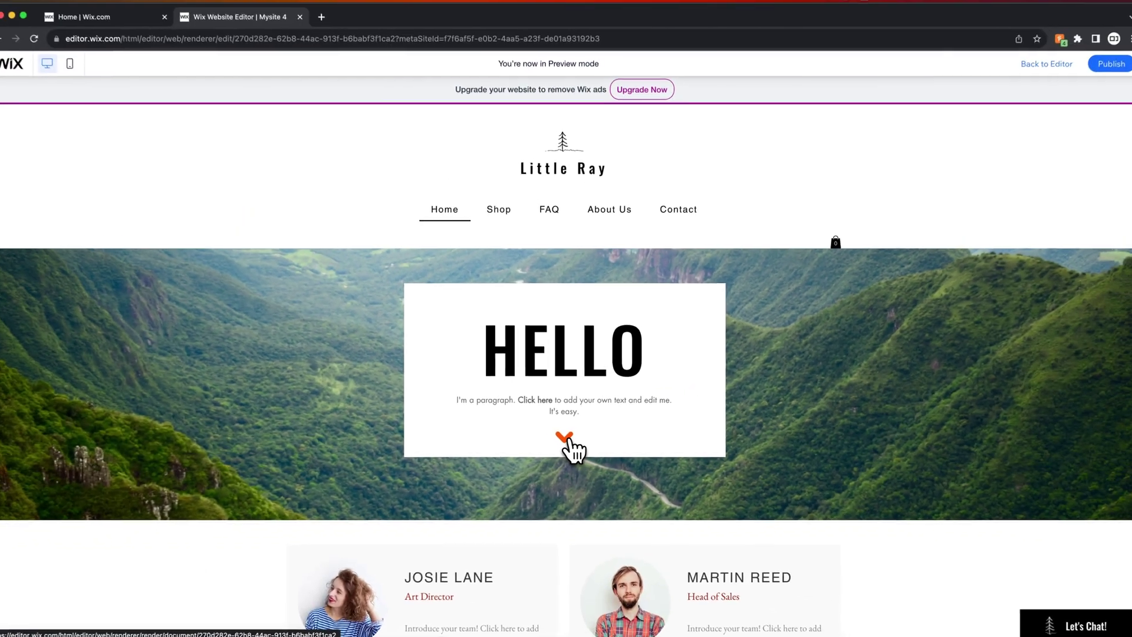
left_click(571, 448)
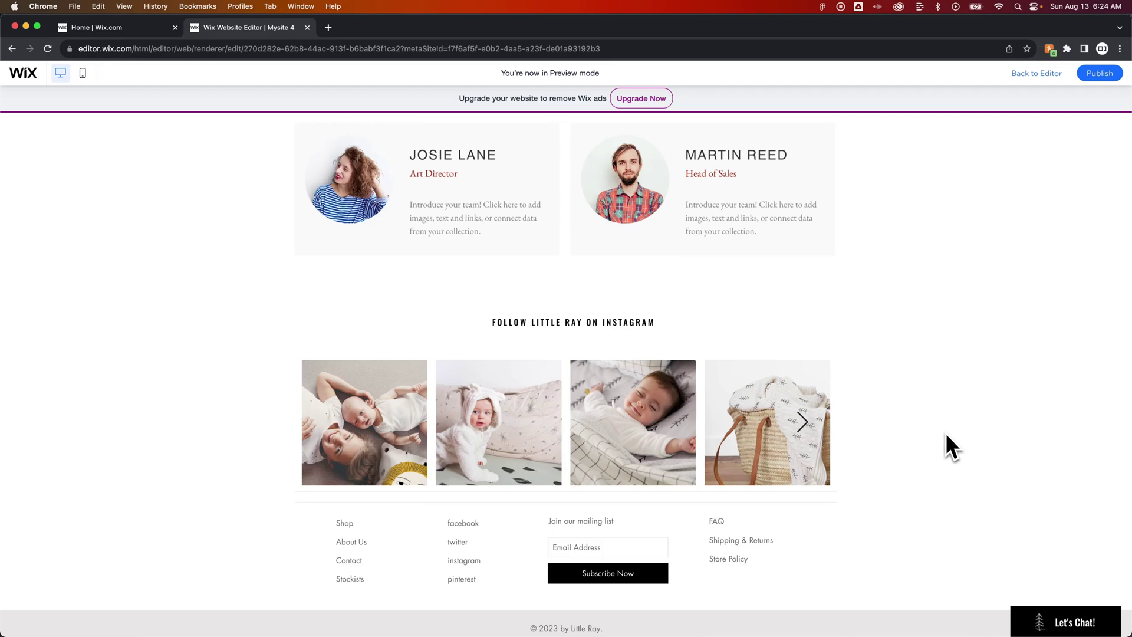
scroll(943, 433, "up", 2)
scroll(942, 433, "up", 3)
scroll(942, 433, "up", 2)
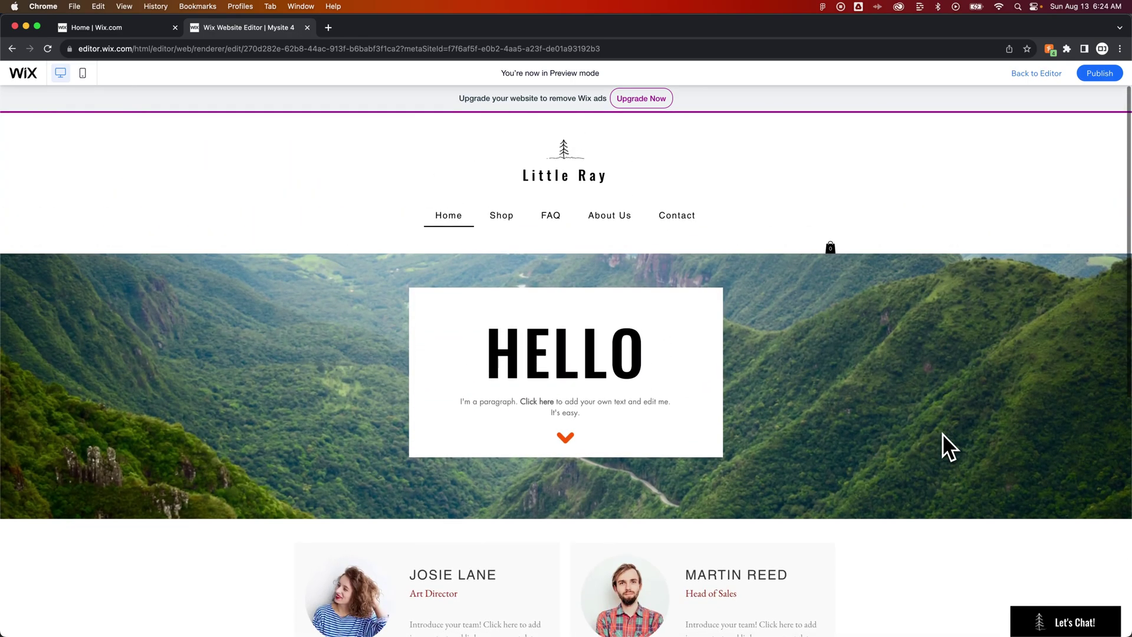
left_click(1036, 73)
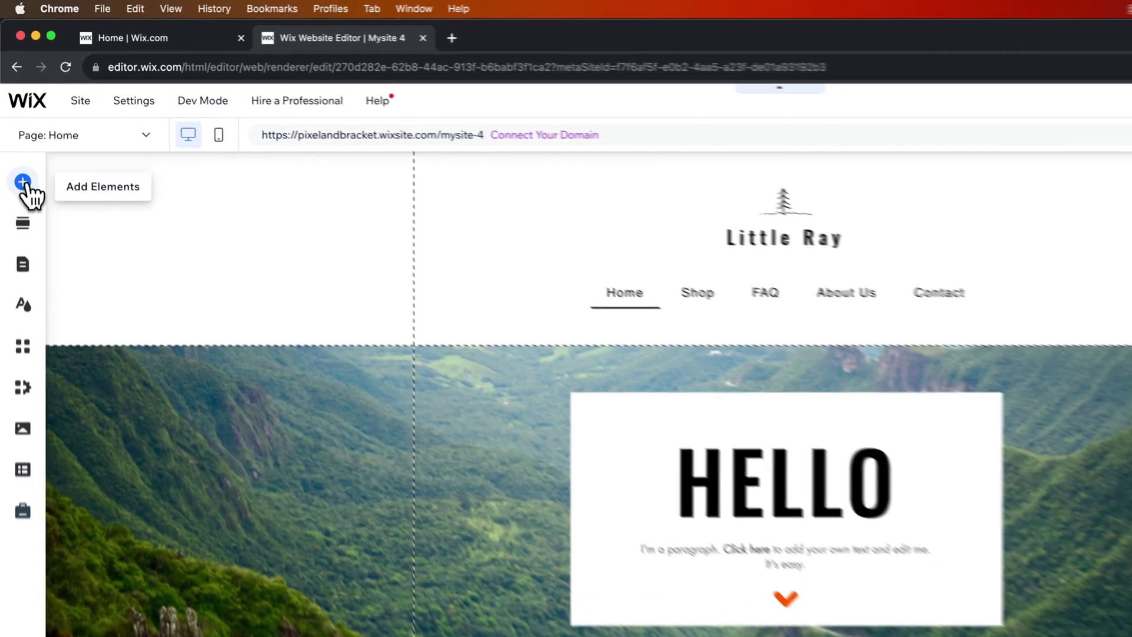
Step: Show the Menu & Anchor category in the Add Elements panel
left_click(18, 133)
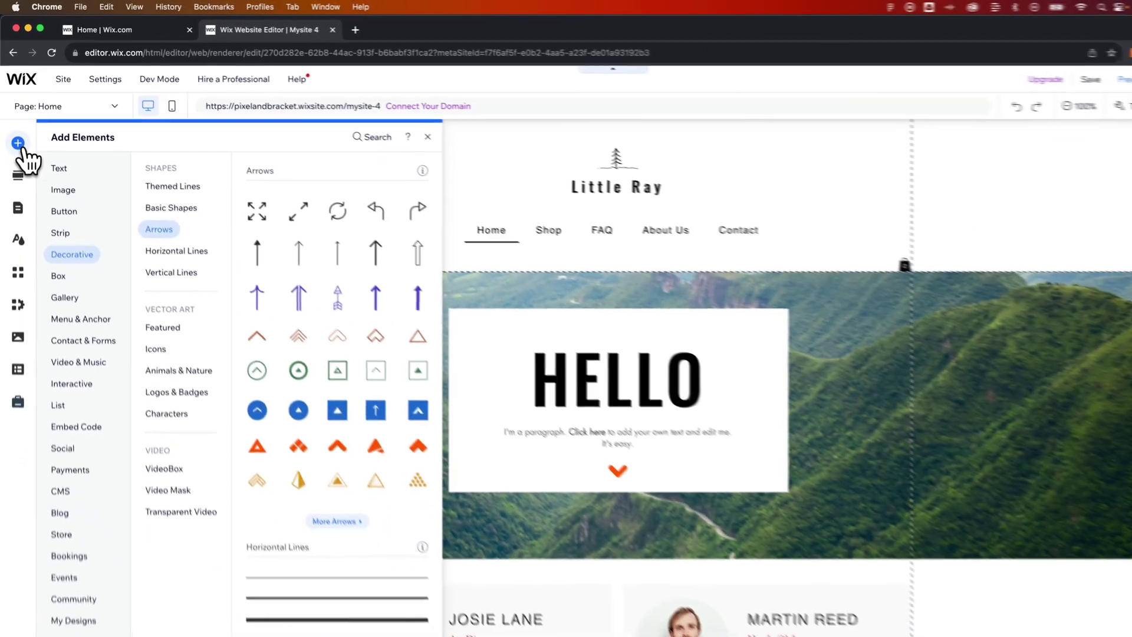
left_click(87, 264)
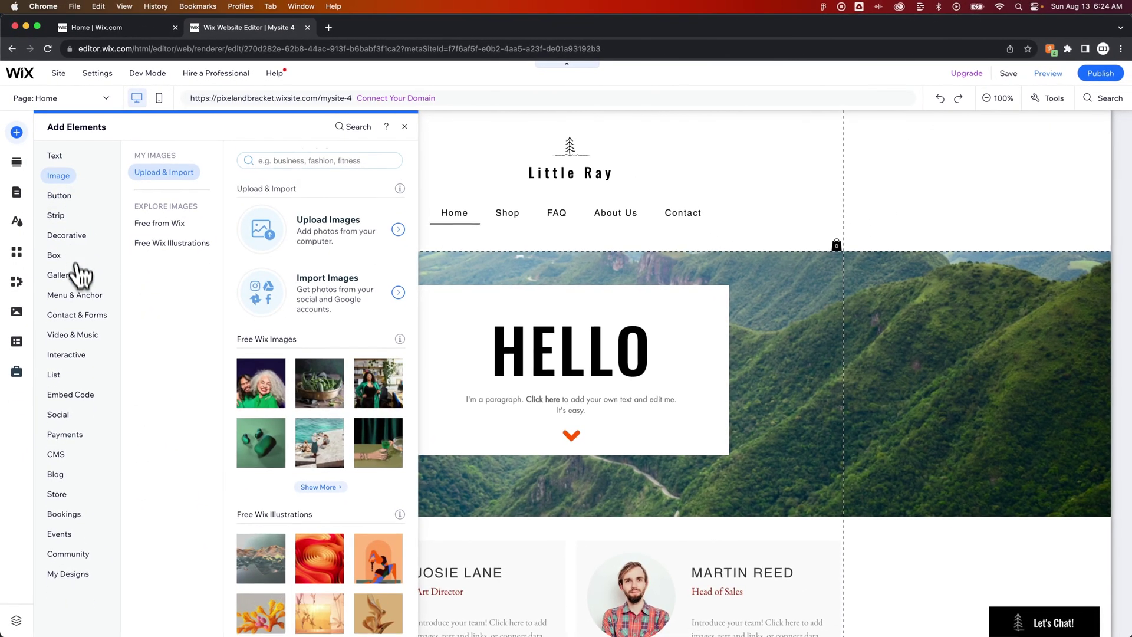
left_click(76, 296)
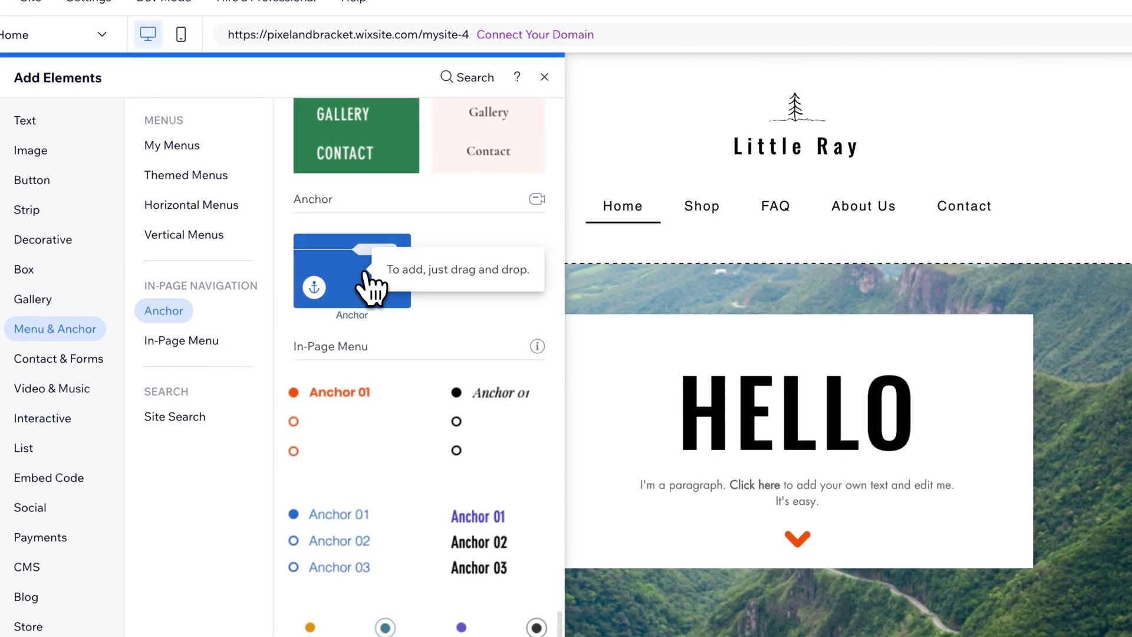
Step: Drop an anchor named 'People' above the team cards and nudge it to the section's top
mouse_move(372, 285)
left_mouse_down()
mouse_move(683, 295)
mouse_move(699, 530)
left_mouse_up()
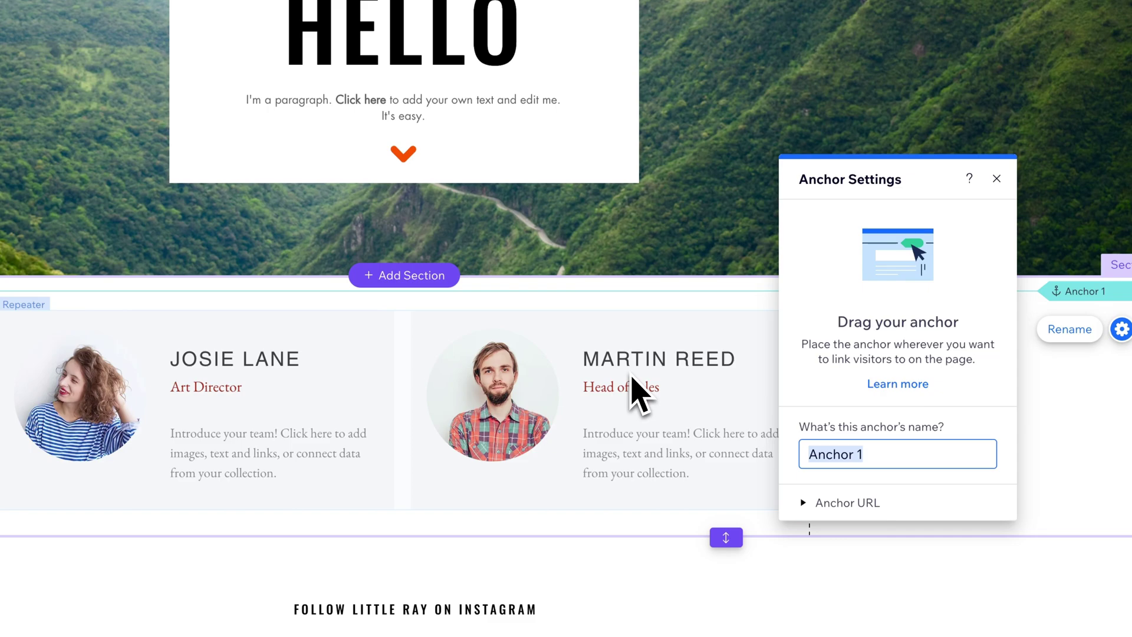
type("Peop")
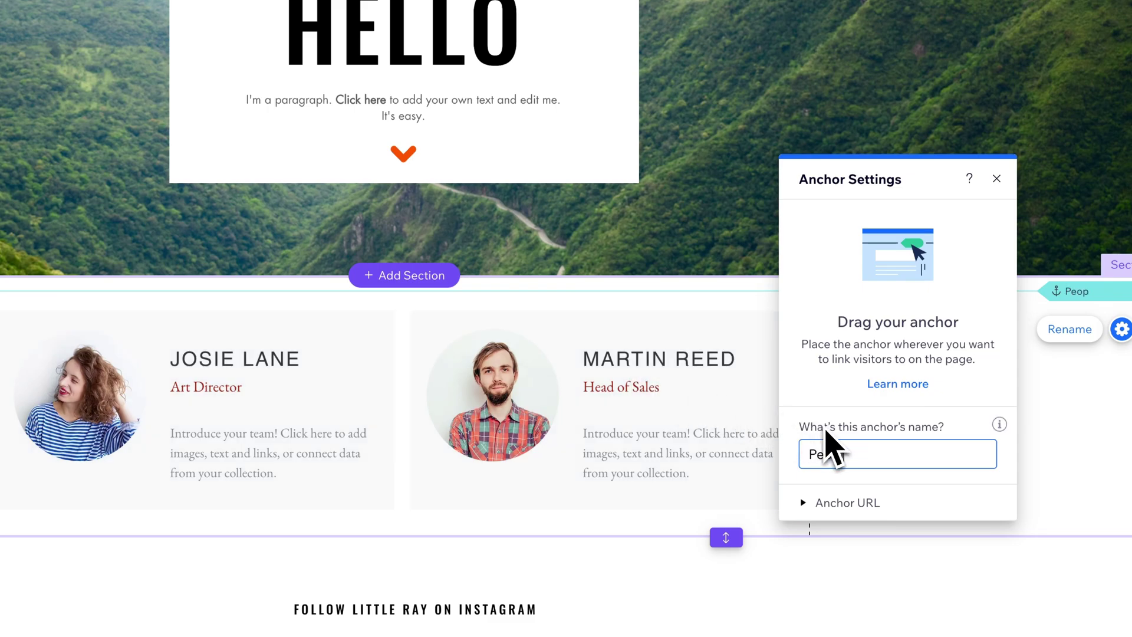
type("lee")
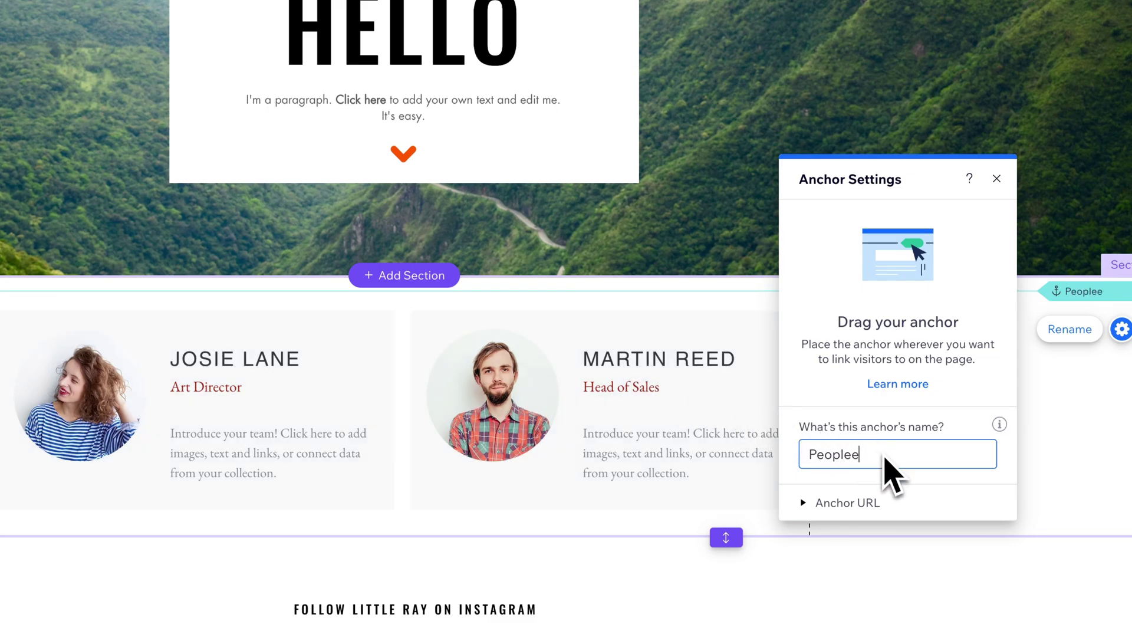
key("BackSpace")
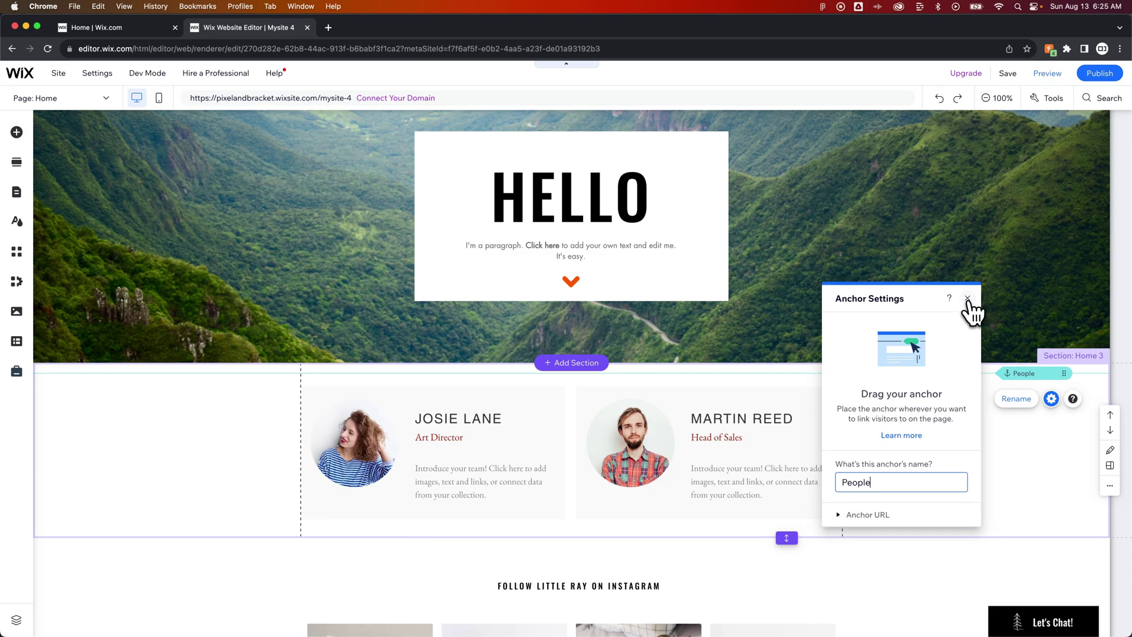
left_click(967, 298)
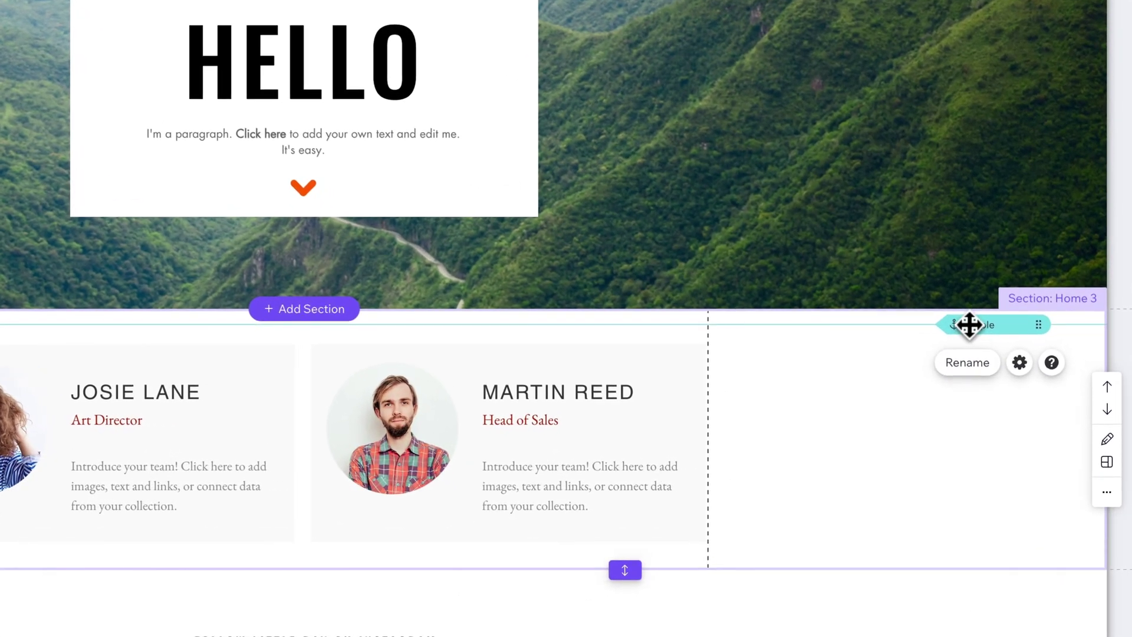
mouse_move(991, 353)
left_mouse_down()
mouse_move(968, 401)
mouse_move(974, 334)
left_mouse_up()
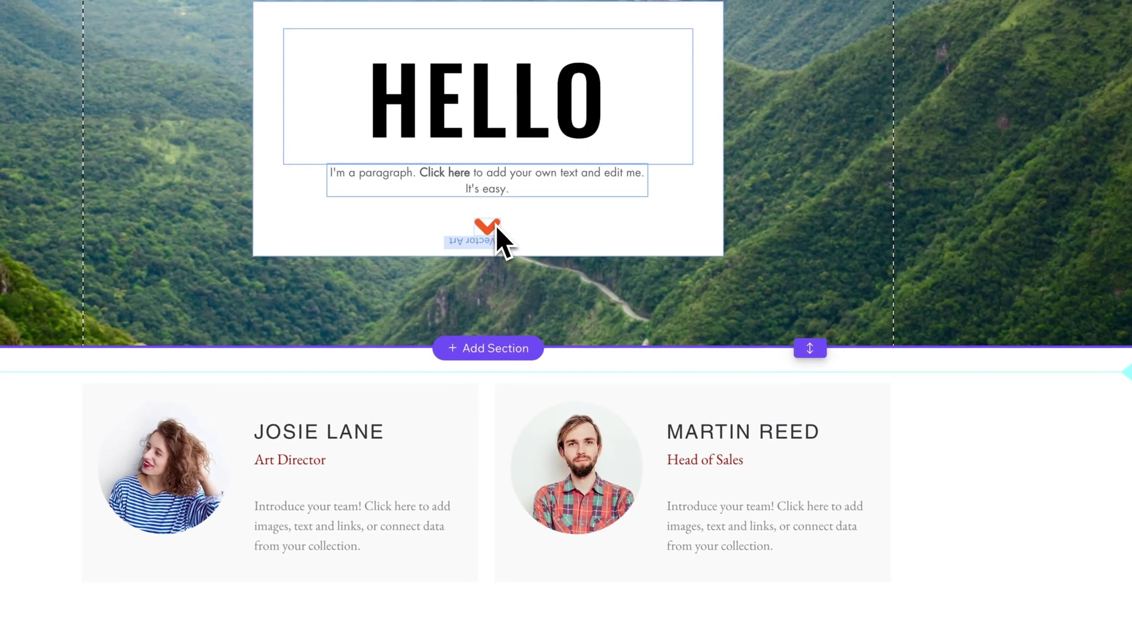
Step: Retarget the down-arrow's link to the People anchor, then preview the site to test it
left_click(495, 224)
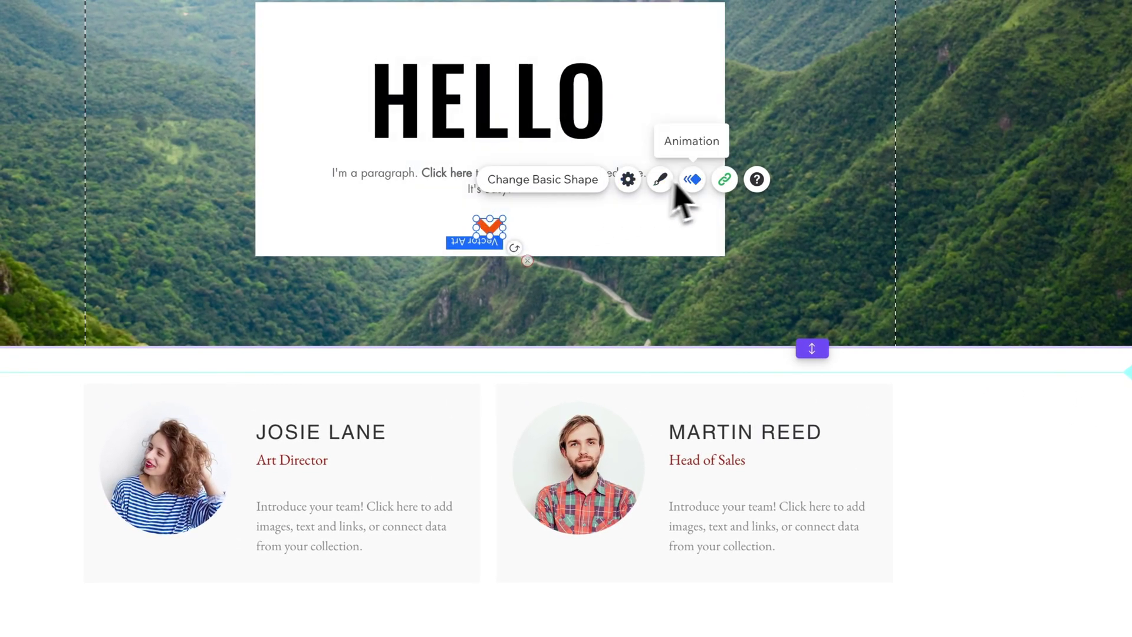
left_click(724, 179)
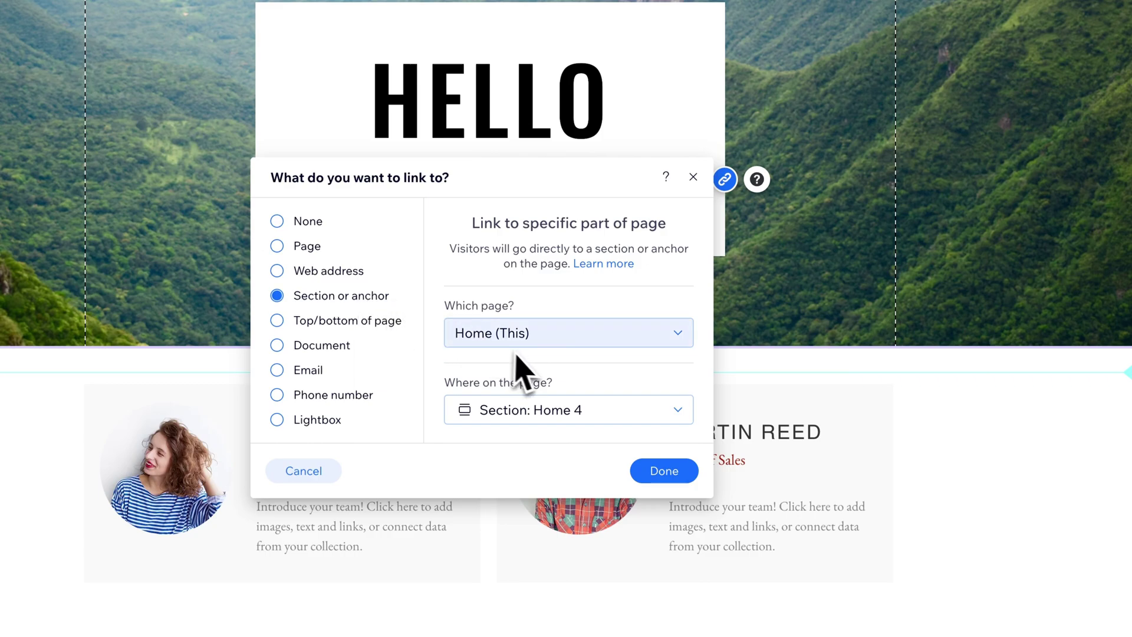
left_click(540, 409)
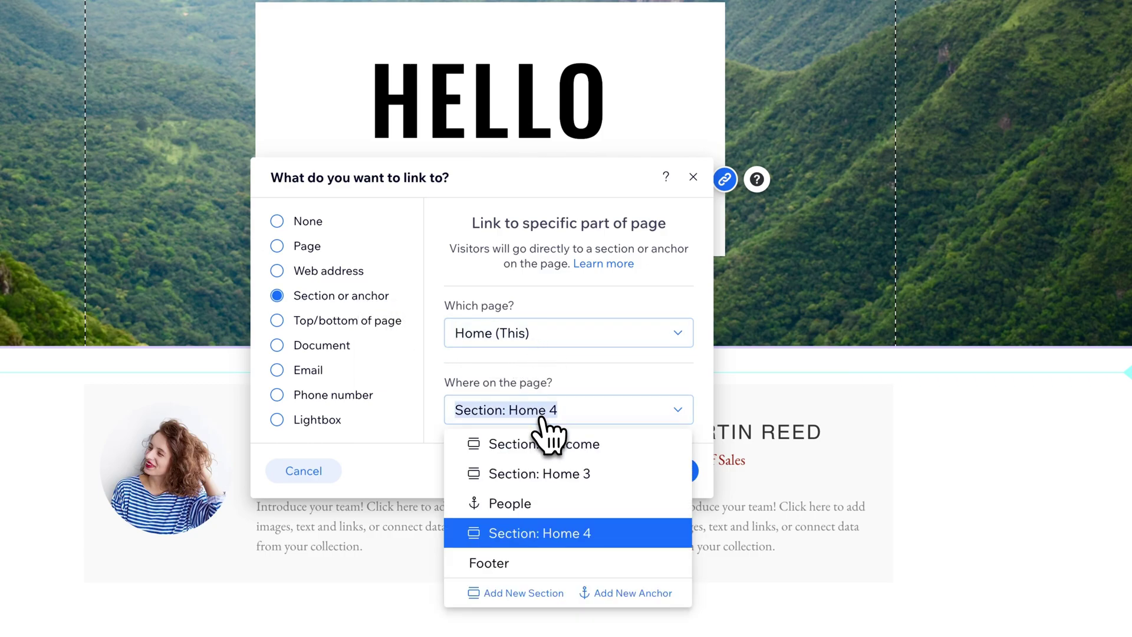
left_click(511, 504)
left_click(663, 470)
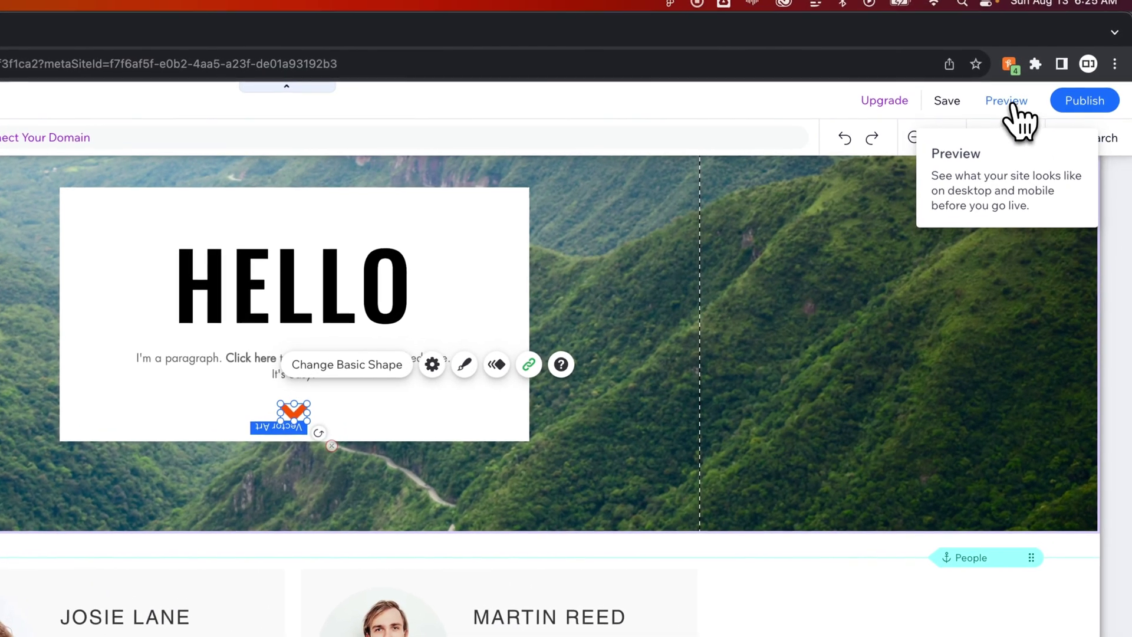
left_click(1014, 93)
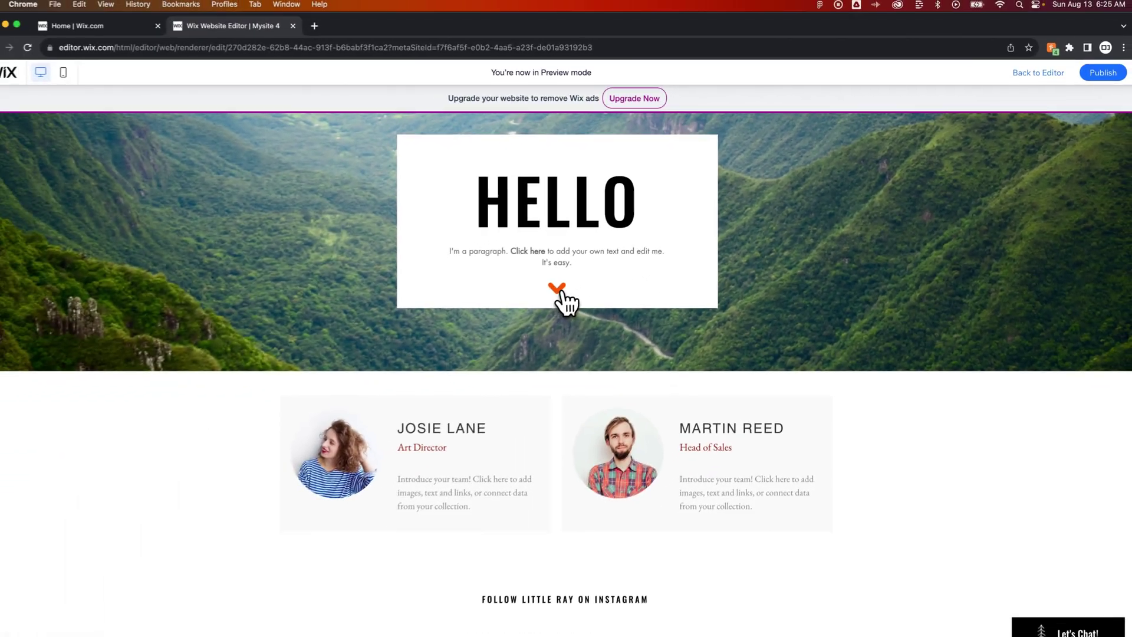
left_click(569, 289)
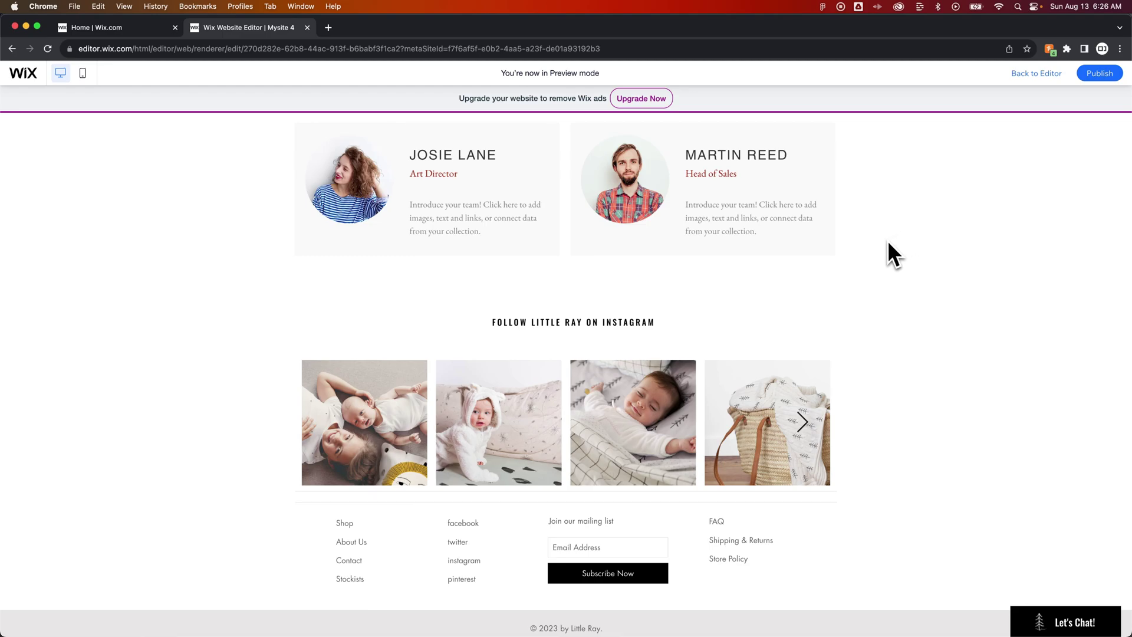
left_click(1036, 73)
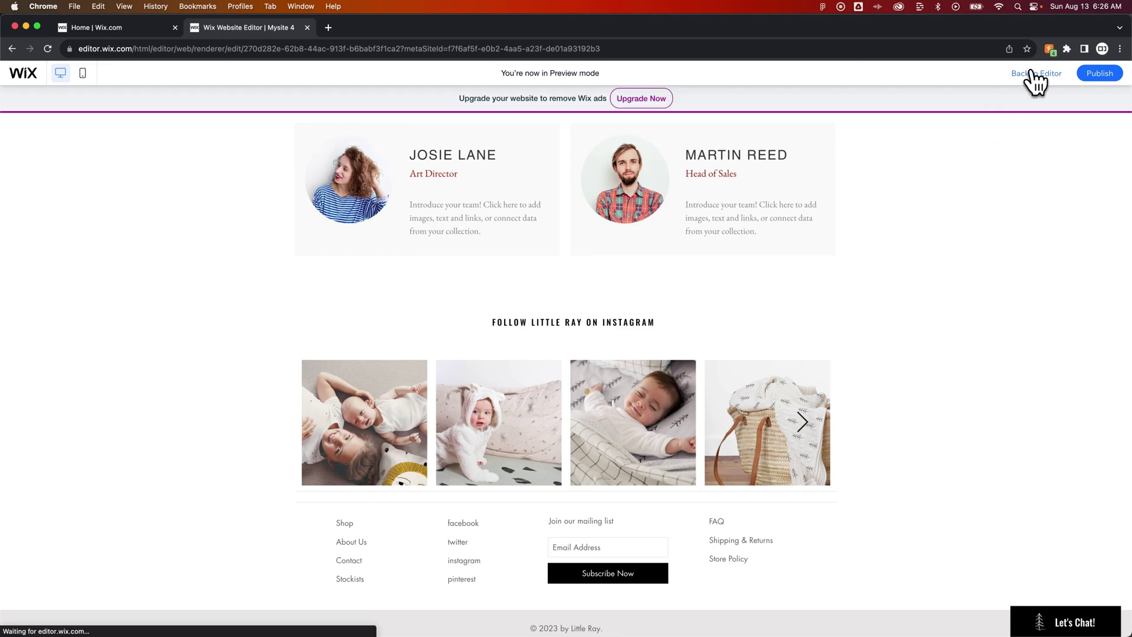
scroll(914, 336, "up", 3)
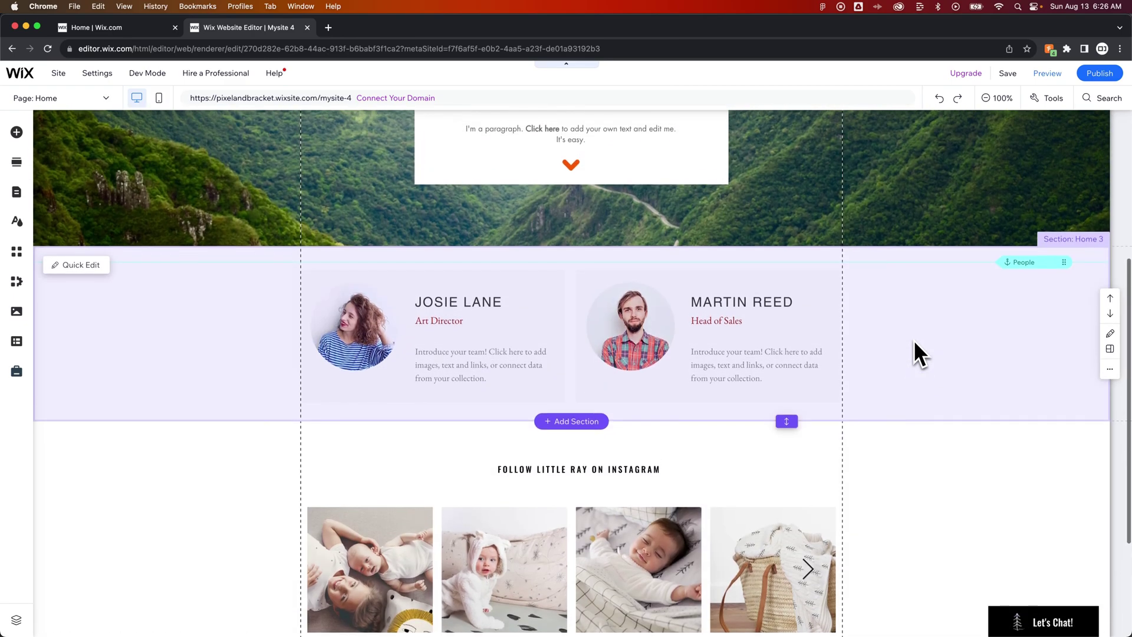